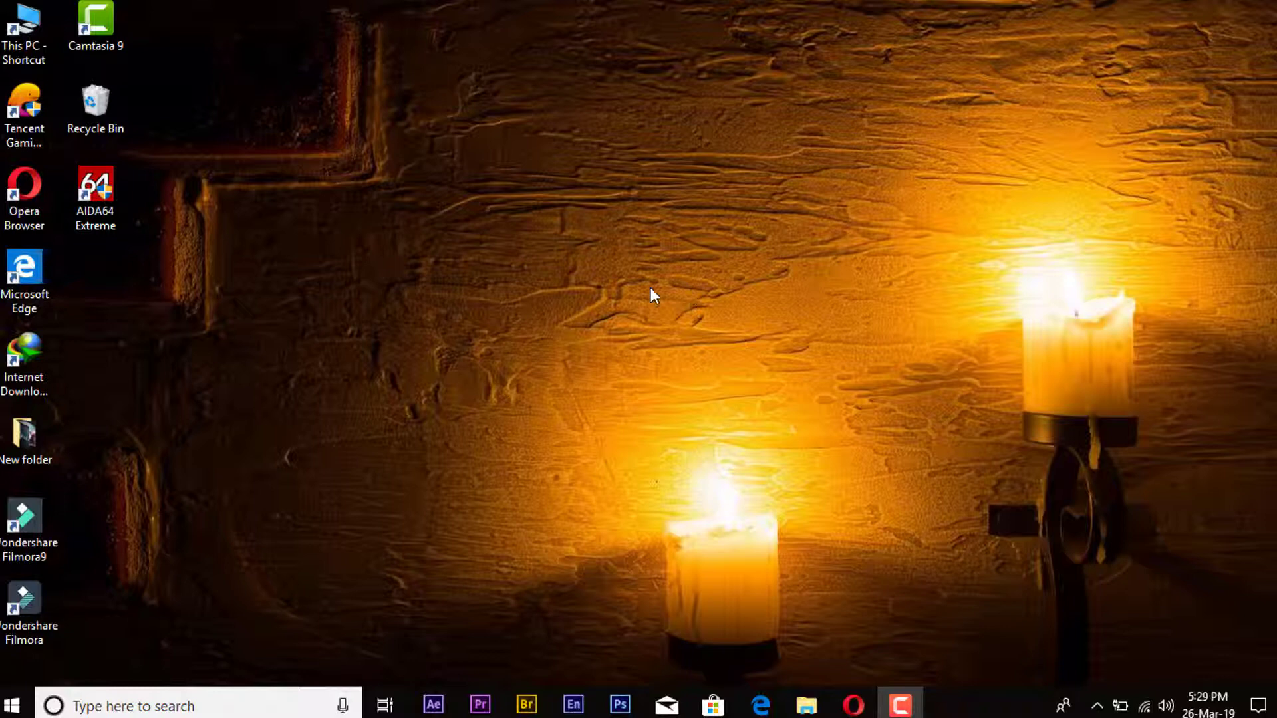
Step: Start a PC search for 'control panel' from the Start menu
key("super")
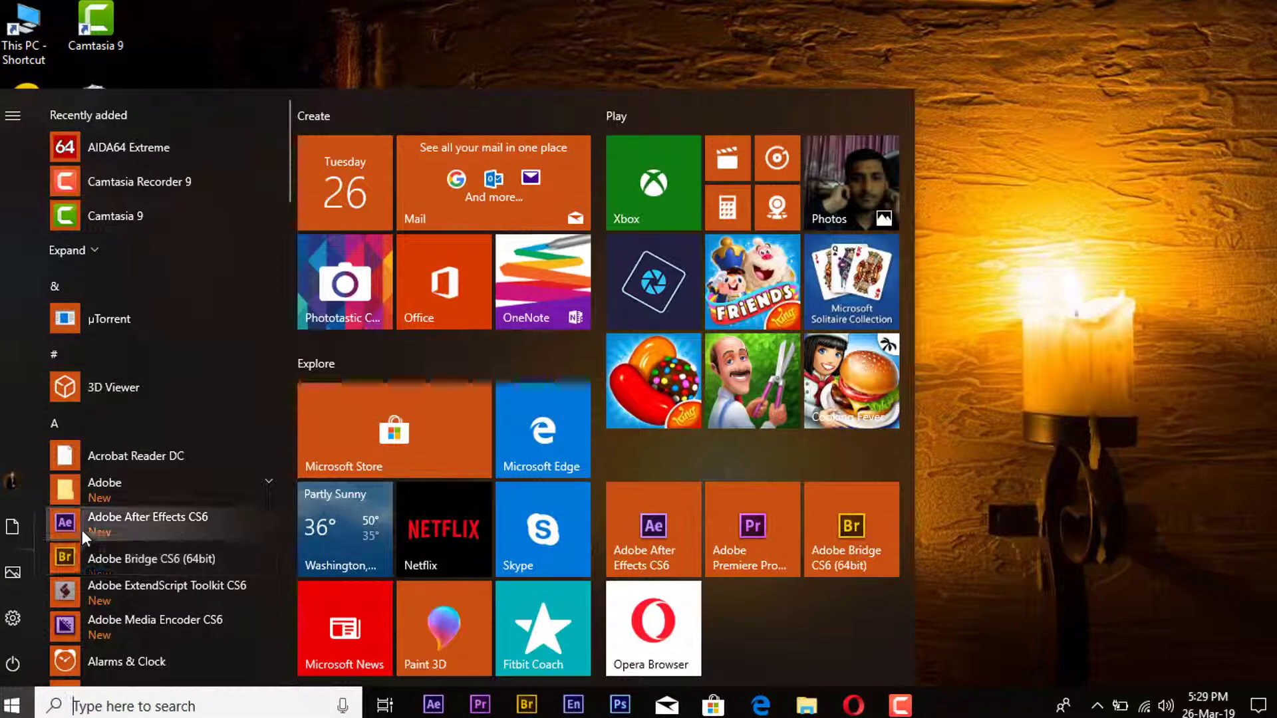
left_click(115, 708)
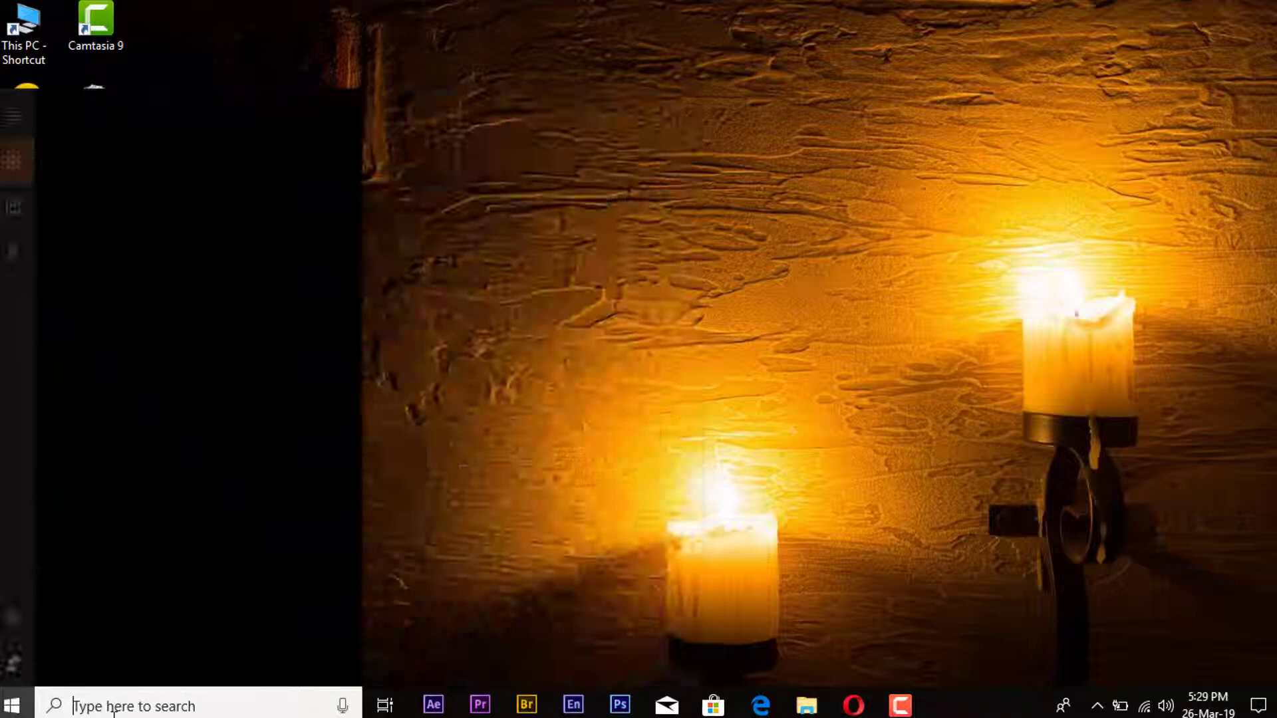
type("control")
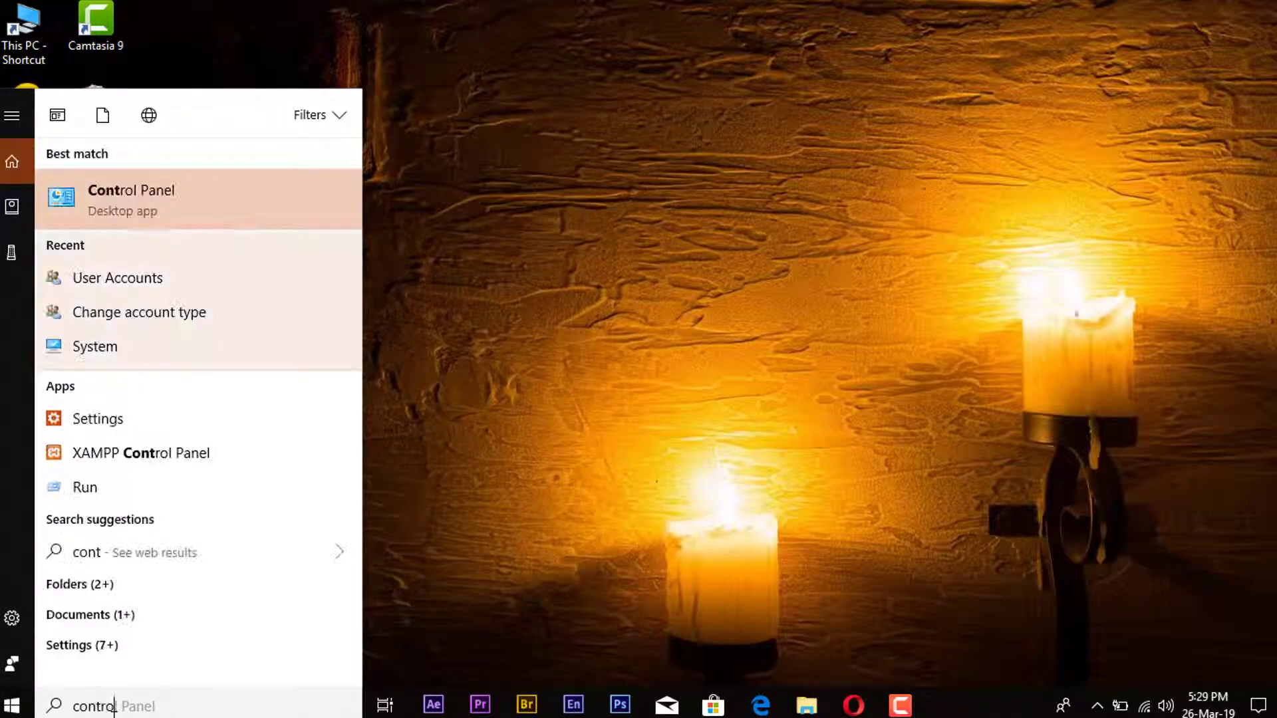
type(" panel")
Step: Open Control Panel's User Accounts, list all accounts, and select the user with the photo
left_click(335, 227)
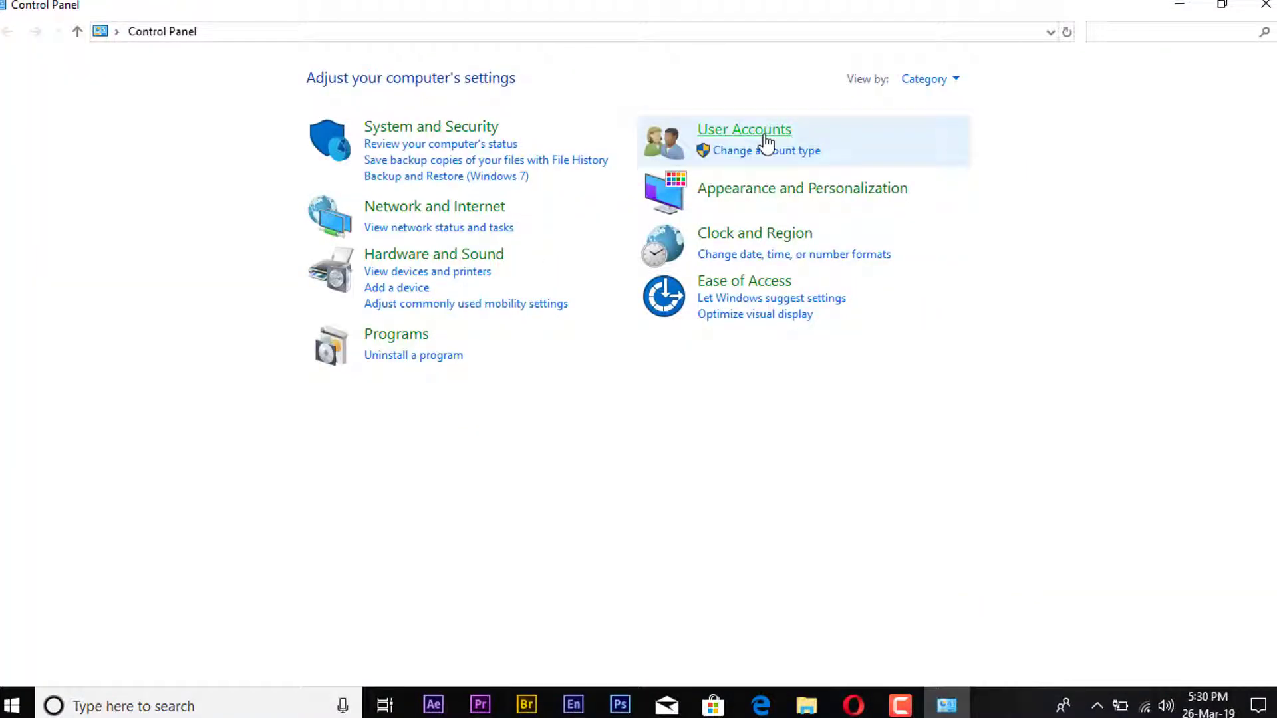
left_click(763, 136)
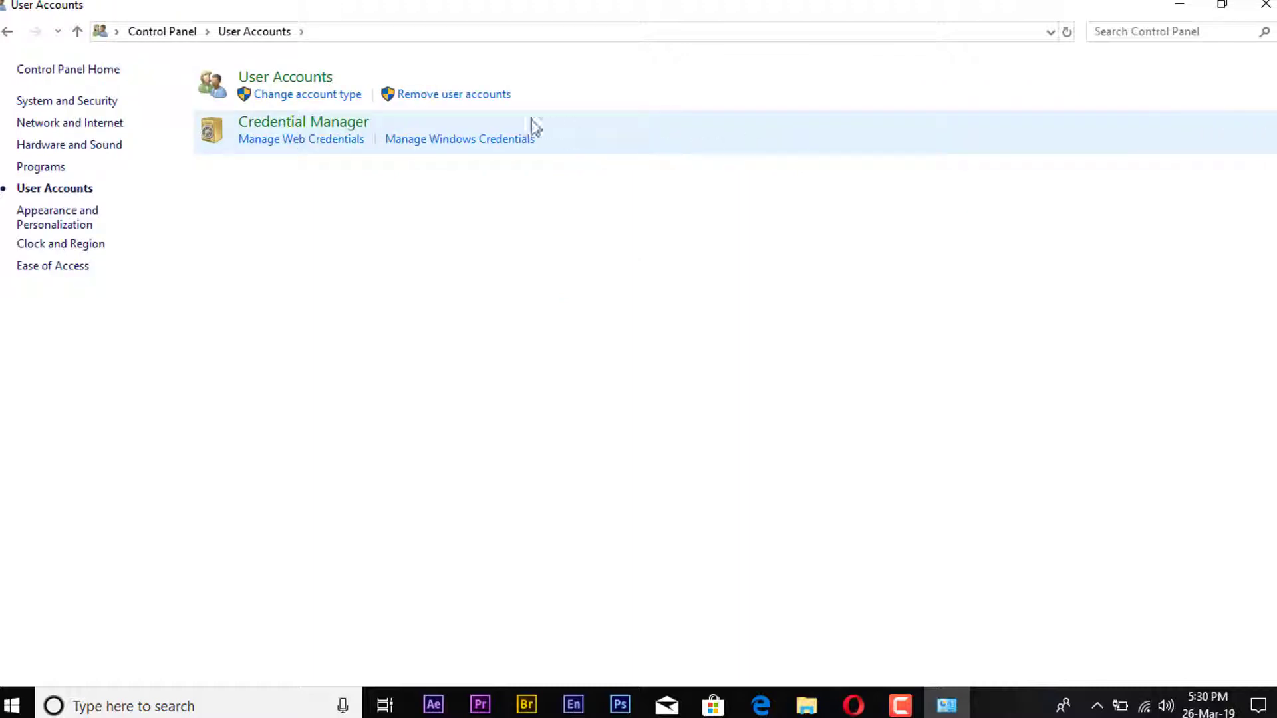
left_click(302, 82)
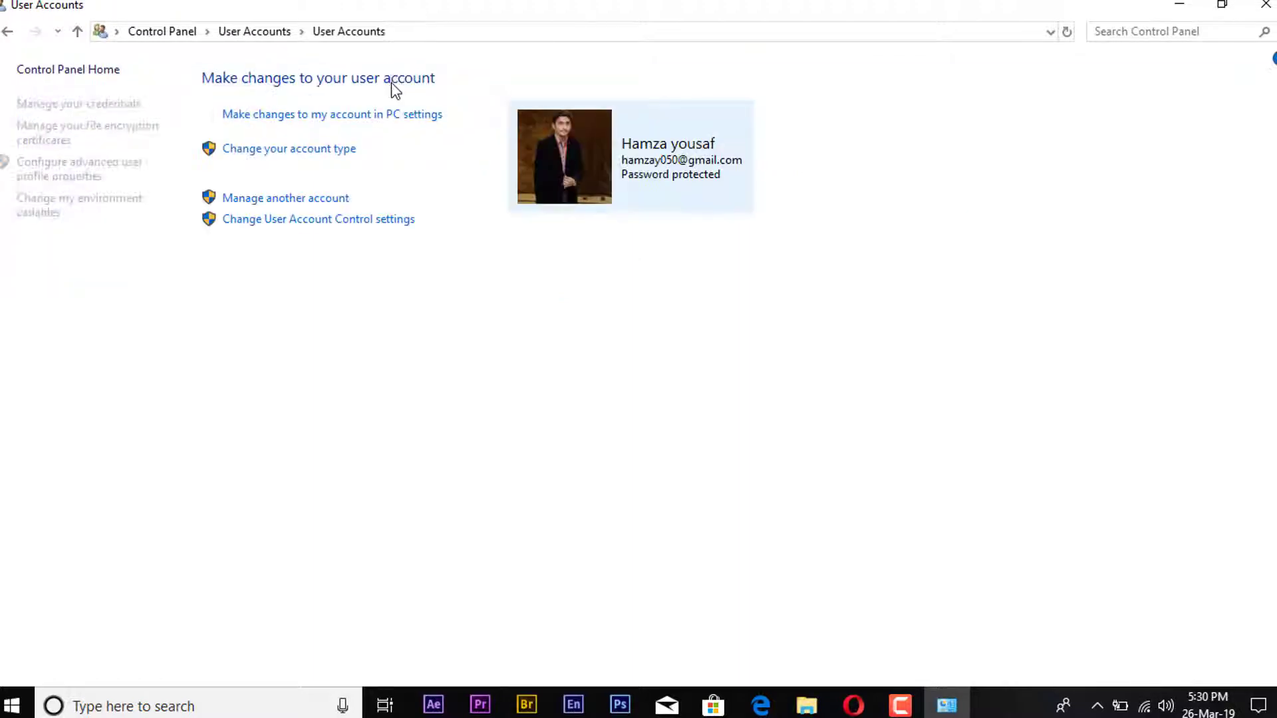
left_click(329, 200)
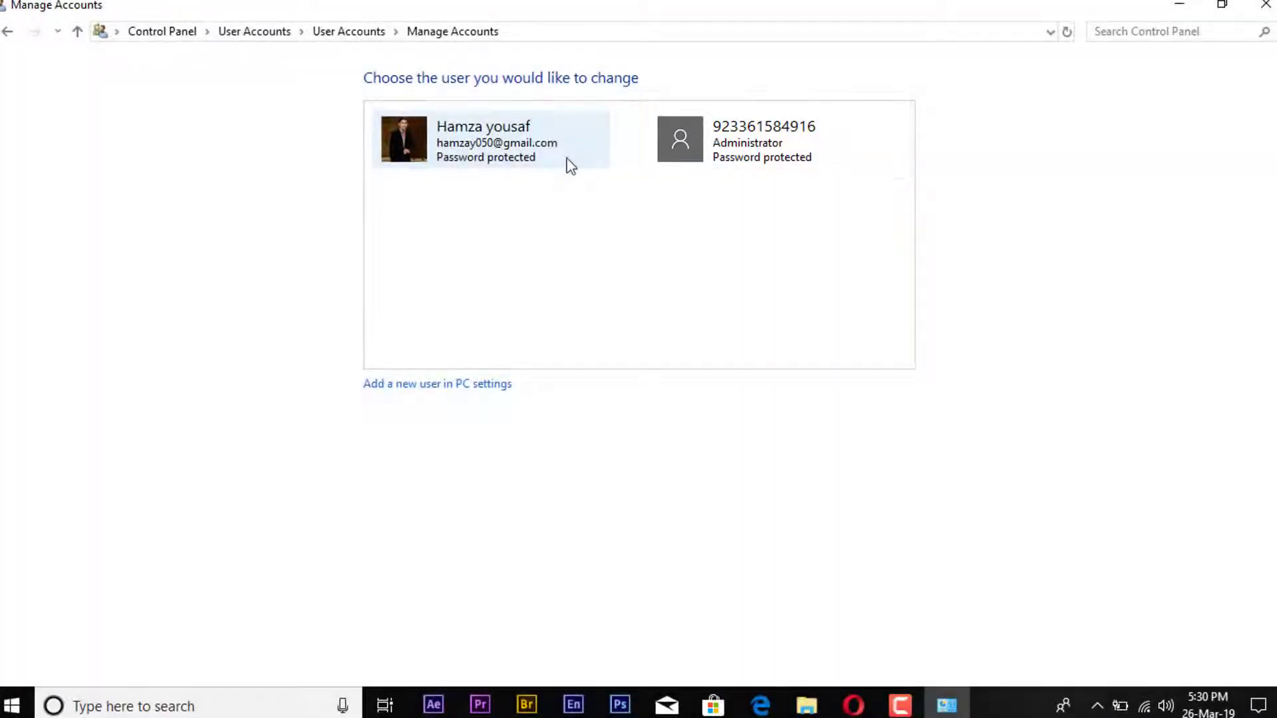
left_click(569, 166)
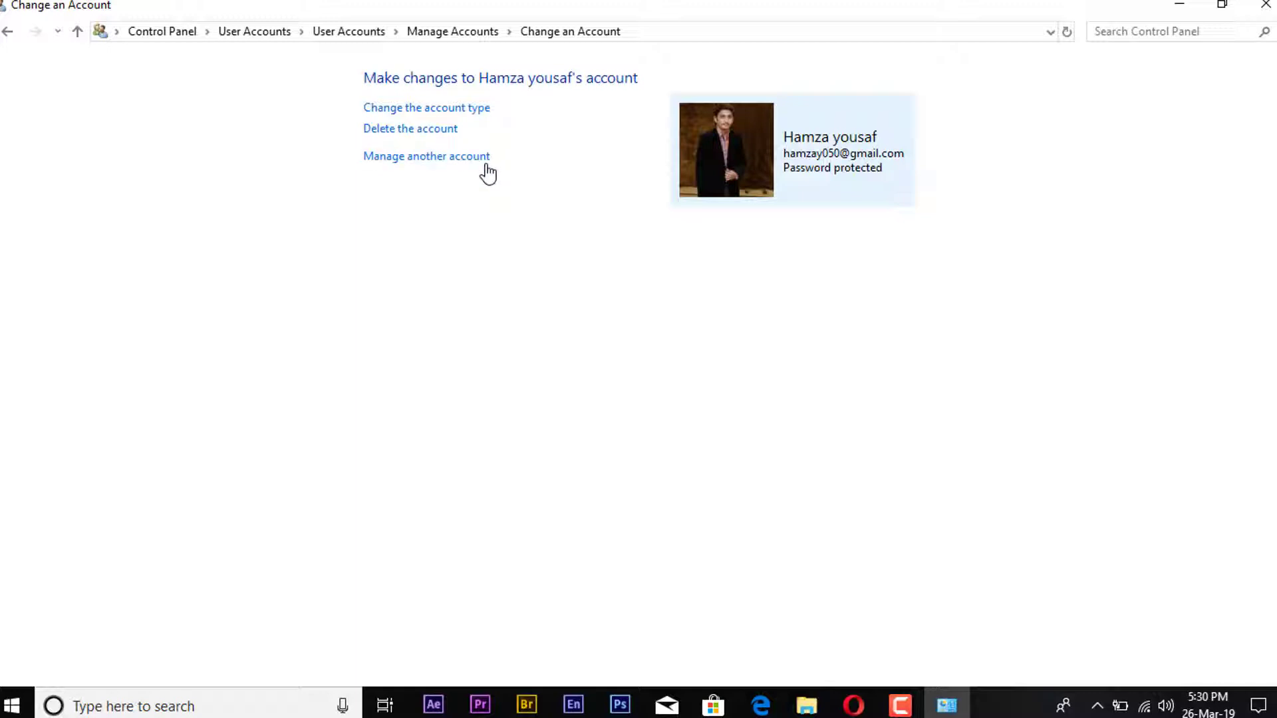
Step: Switch the photo user's account type to Administrator, then go back to the account summary
left_click(486, 111)
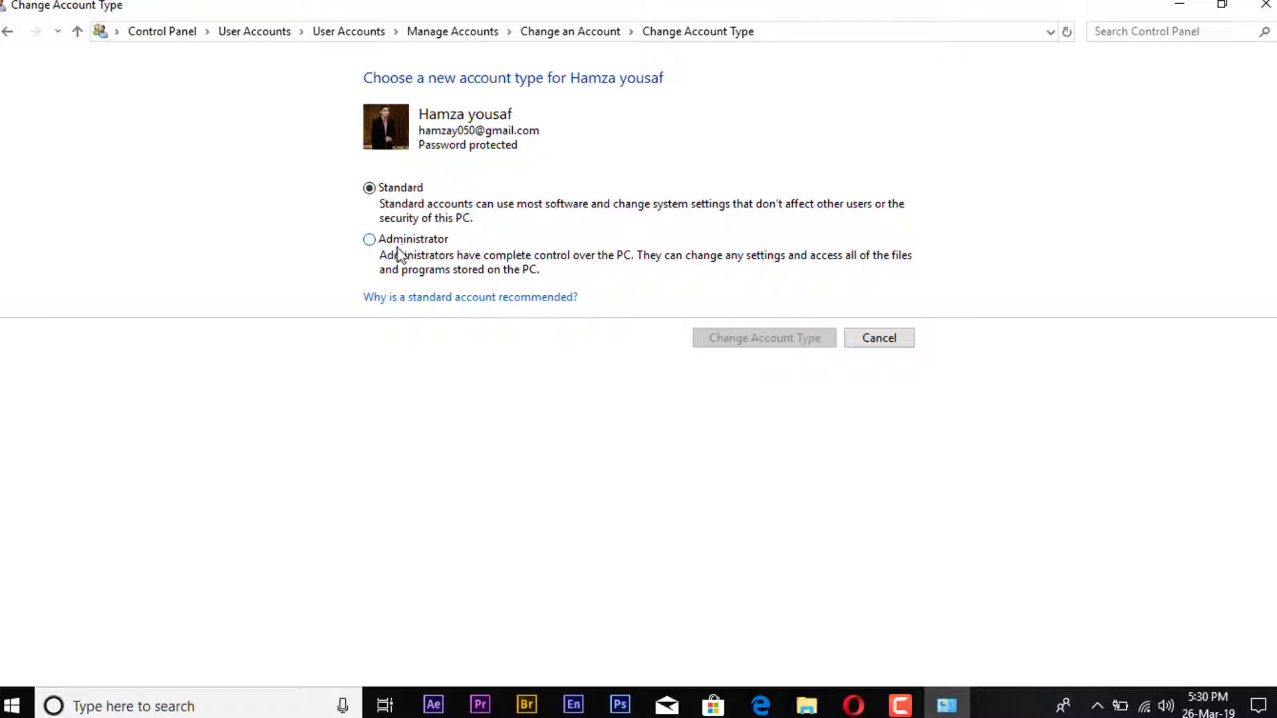
left_click(369, 242)
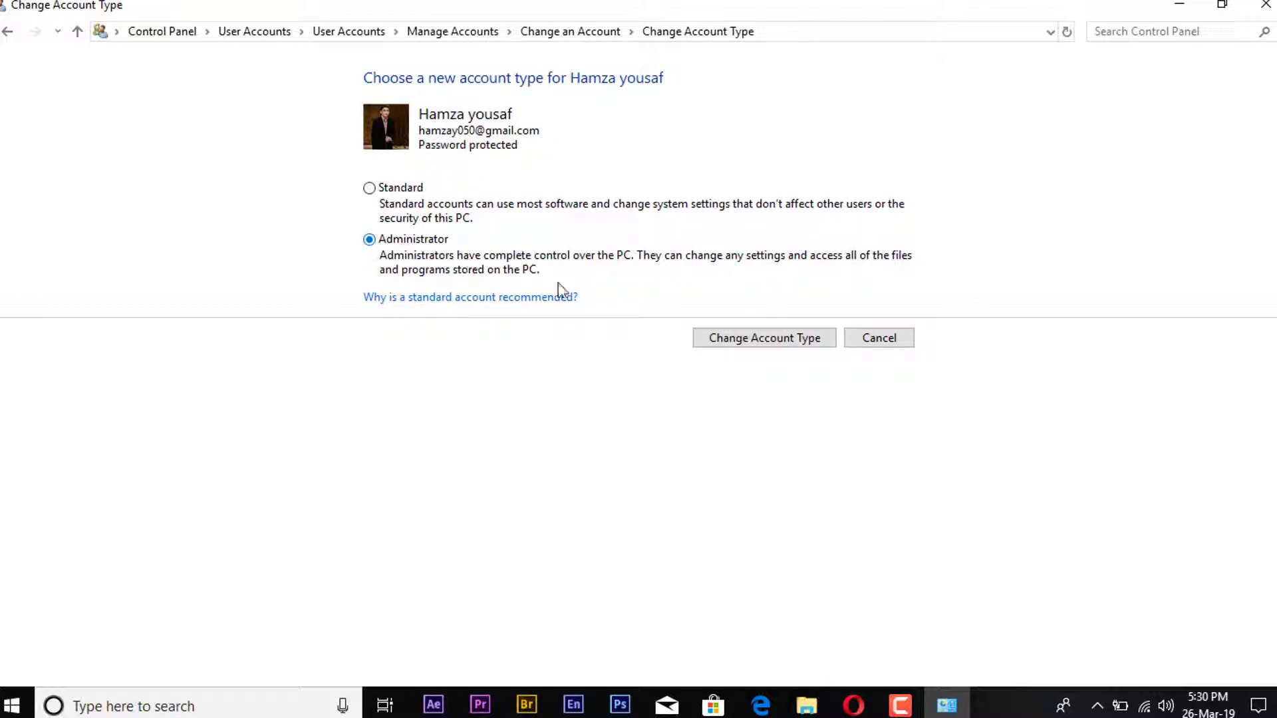
left_click(736, 342)
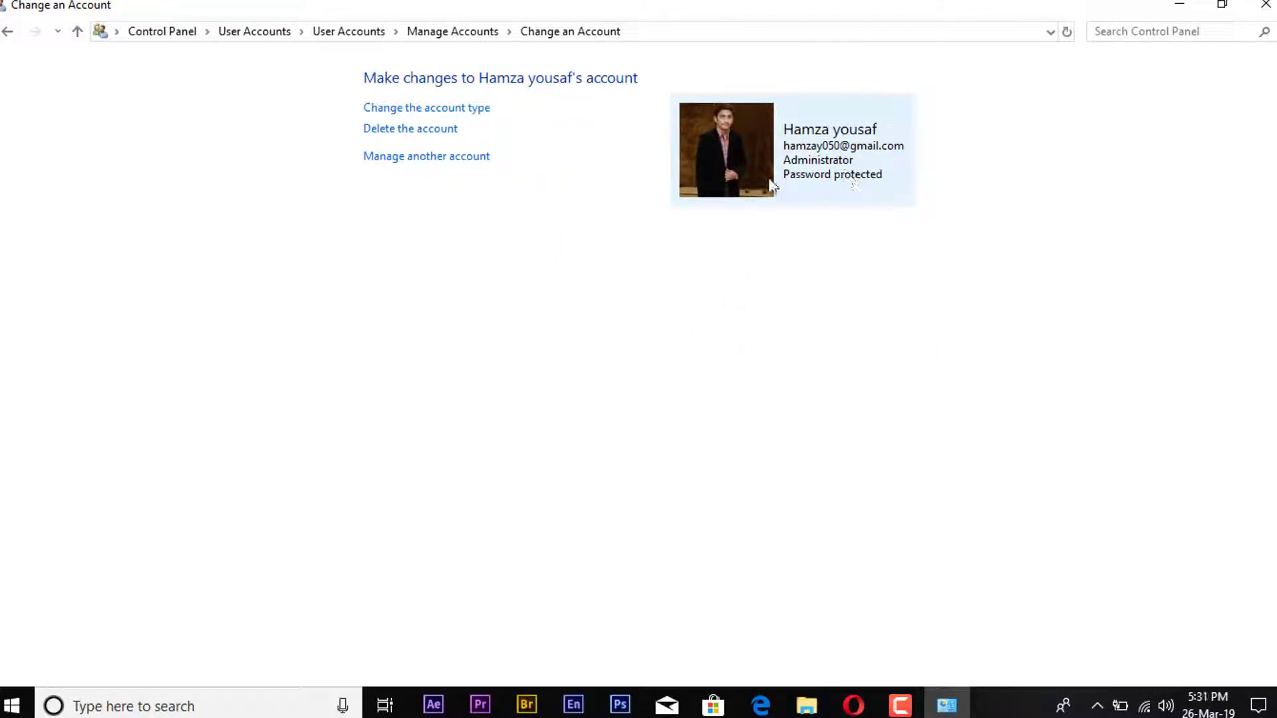
left_click(9, 34)
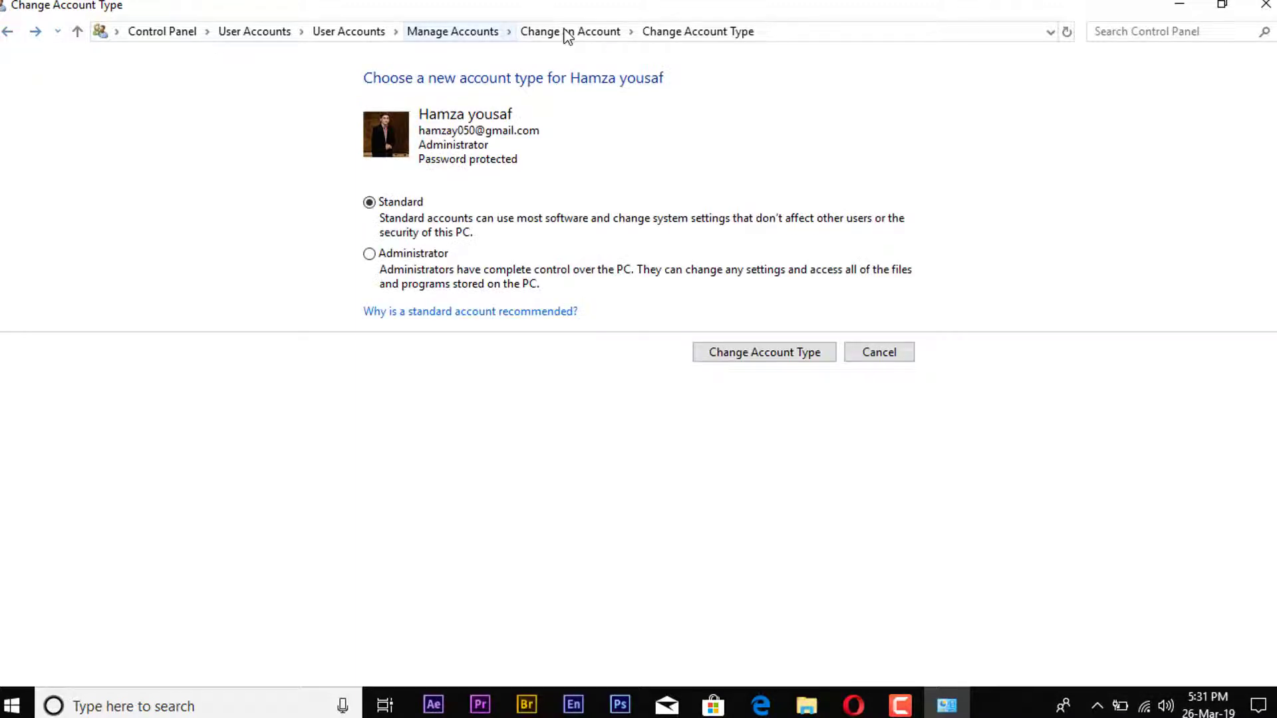
left_click(12, 32)
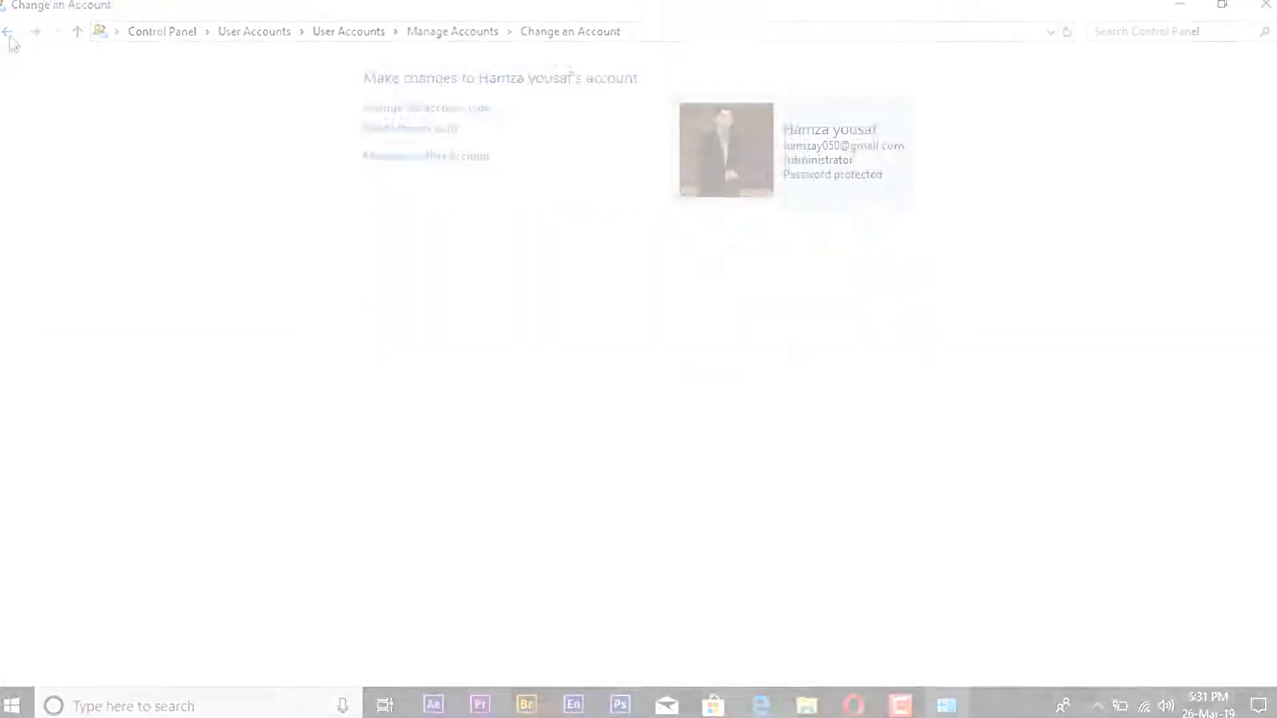